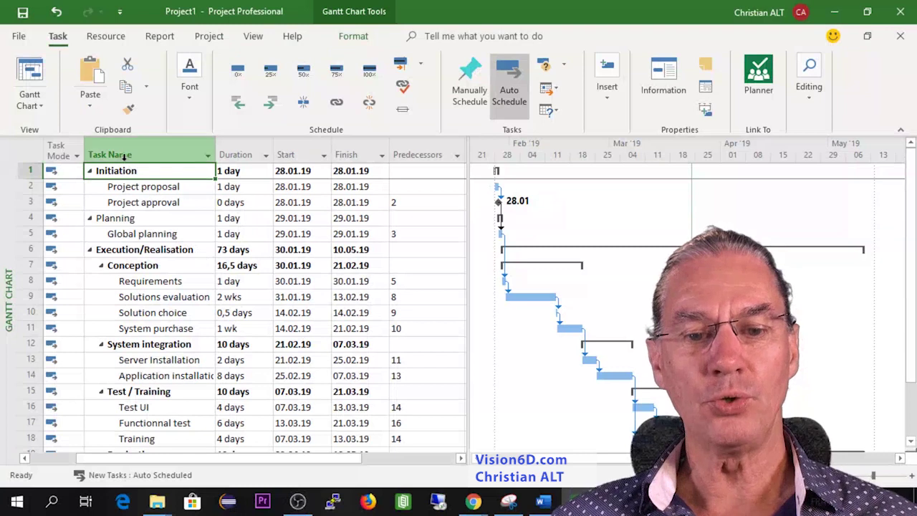
Step: Open the WBS Code Definition dialog from the Project tab's WBS menu
click(120, 170)
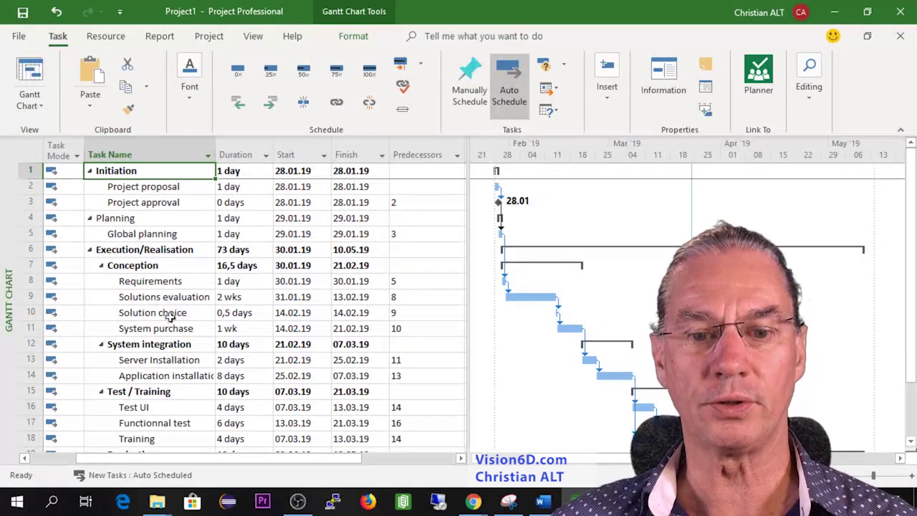
scroll(169, 321, down, 1)
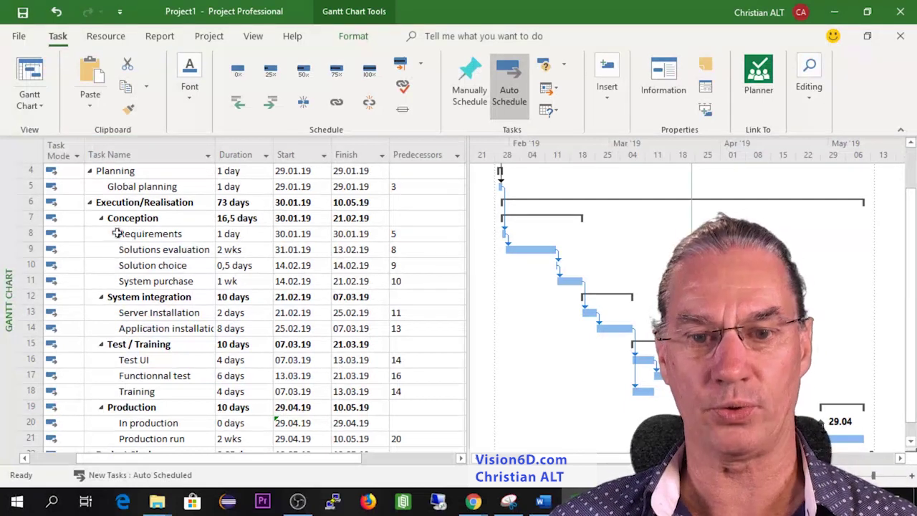
click(208, 37)
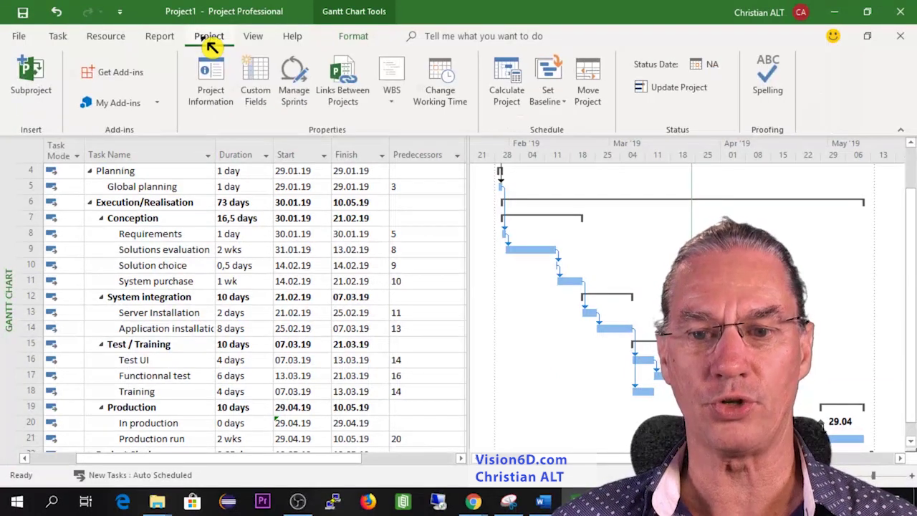
click(393, 93)
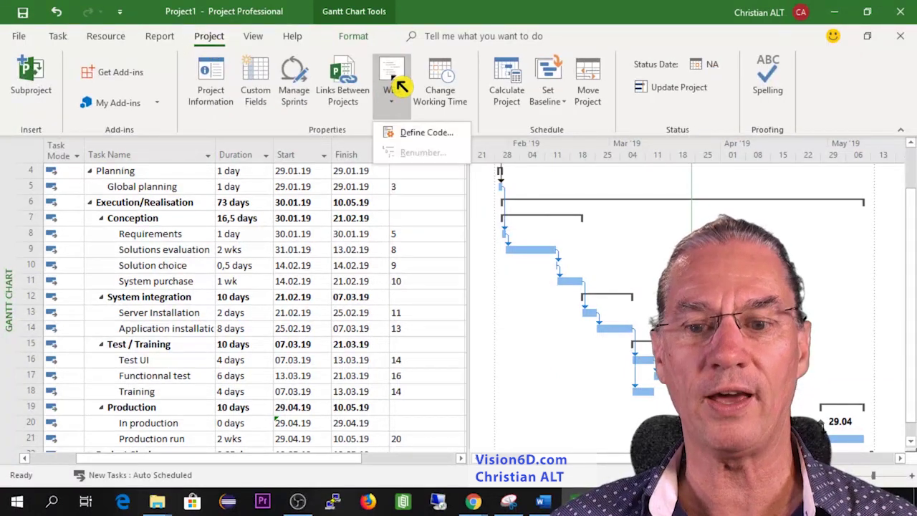
click(426, 134)
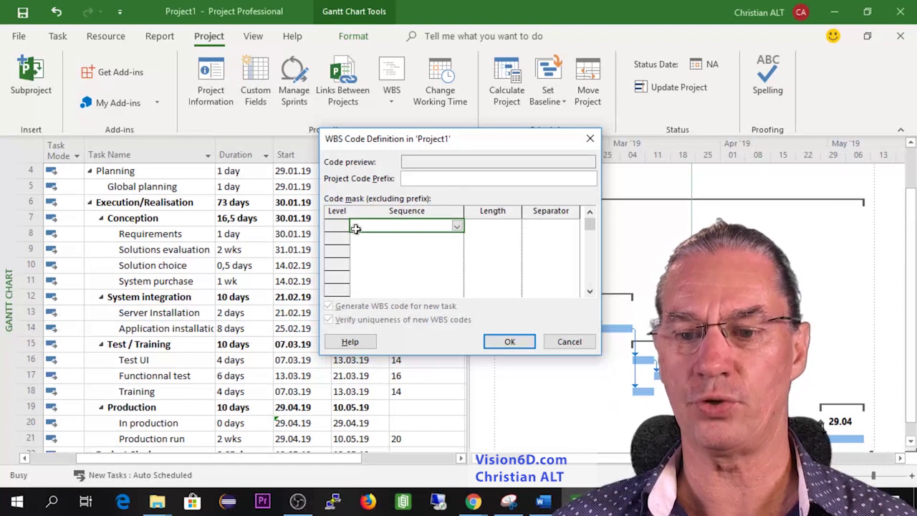
Step: Set code mask level 1 to Numbers (ordered), length 2, with '.' separator
click(458, 228)
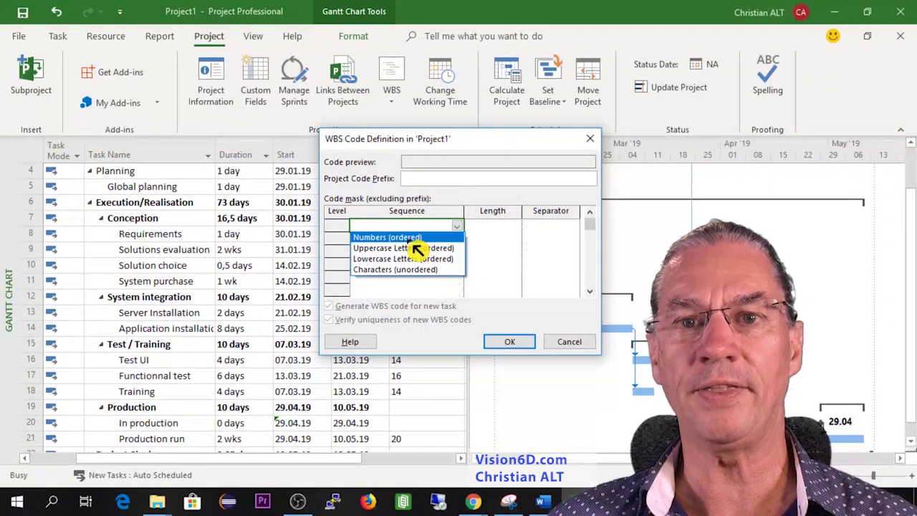
click(408, 238)
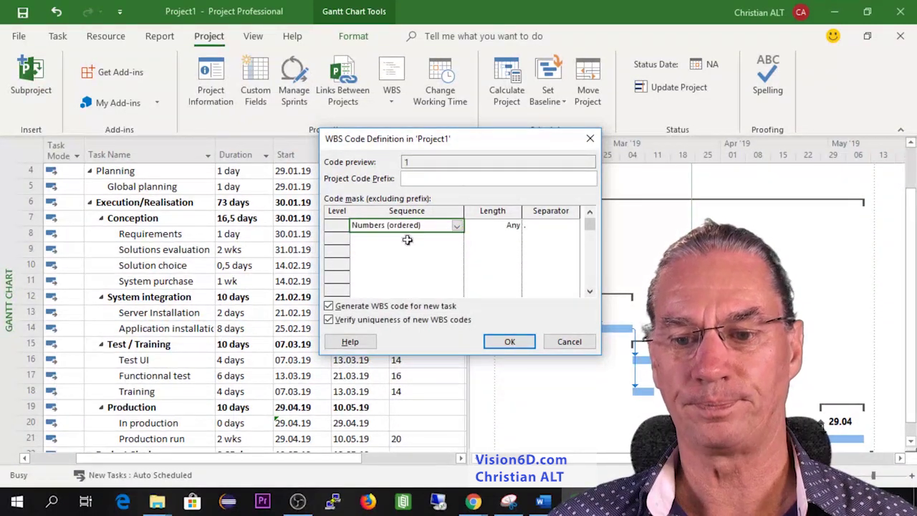
click(514, 226)
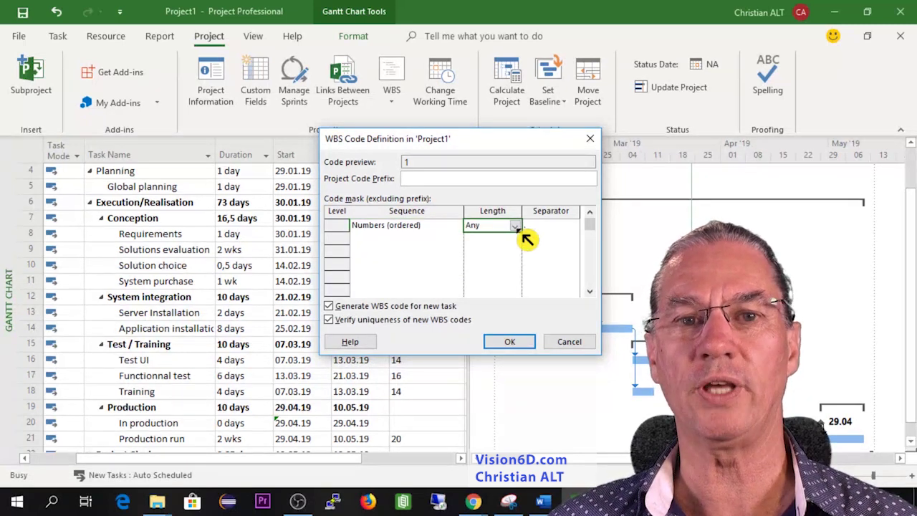
click(519, 231)
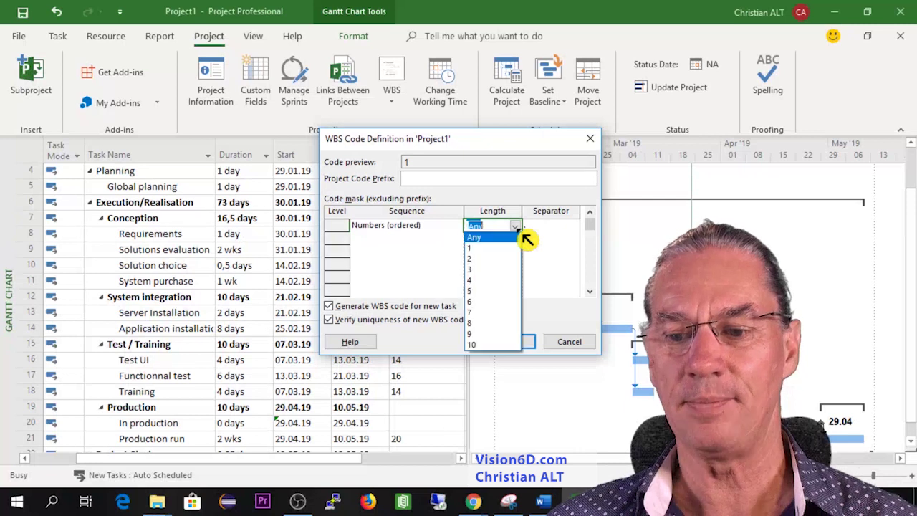
click(483, 259)
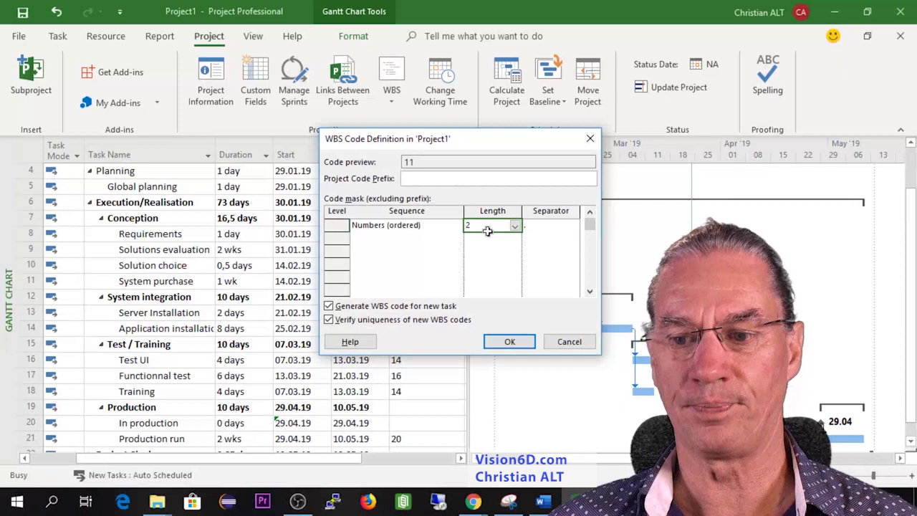
click(539, 228)
click(574, 227)
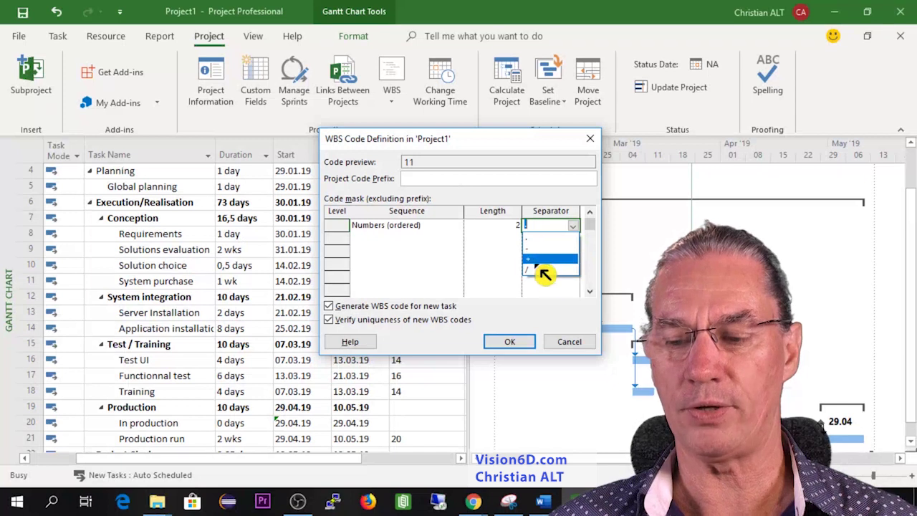
click(490, 226)
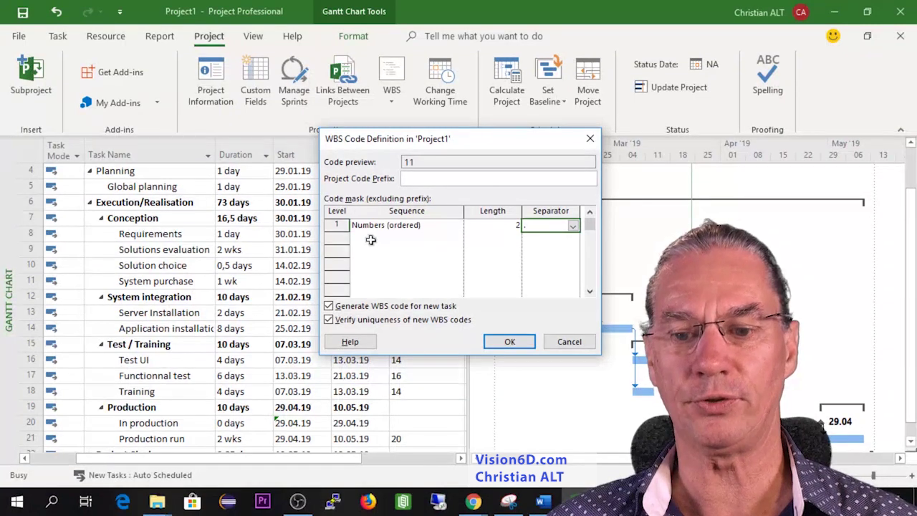
Step: Define code mask level 2 as Numbers (ordered) with length 2
click(370, 239)
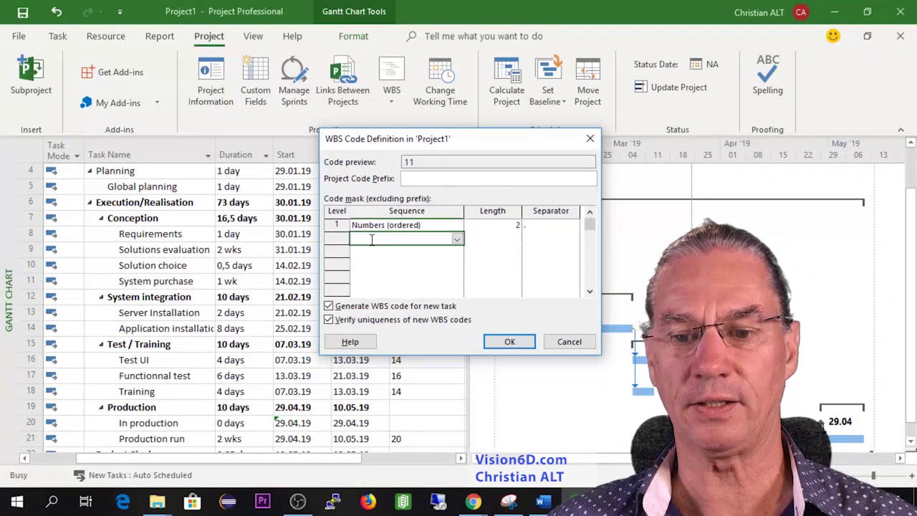
click(461, 241)
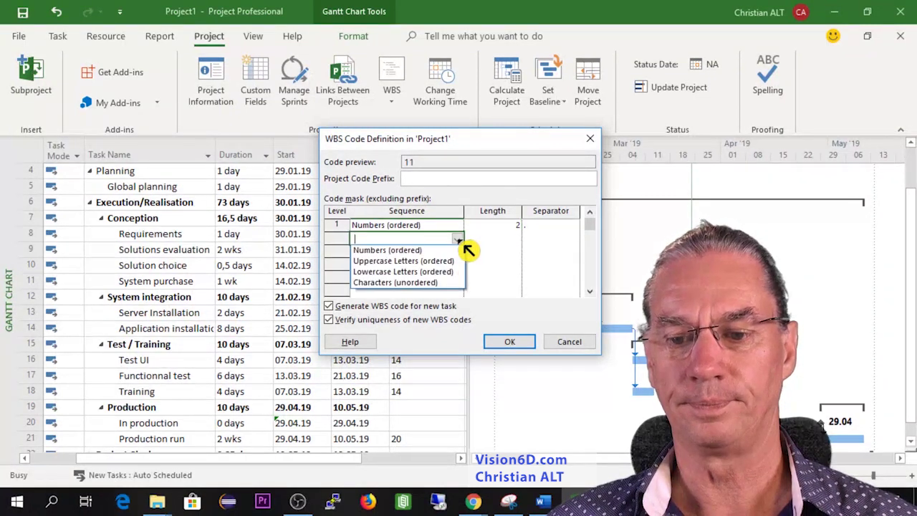
click(421, 251)
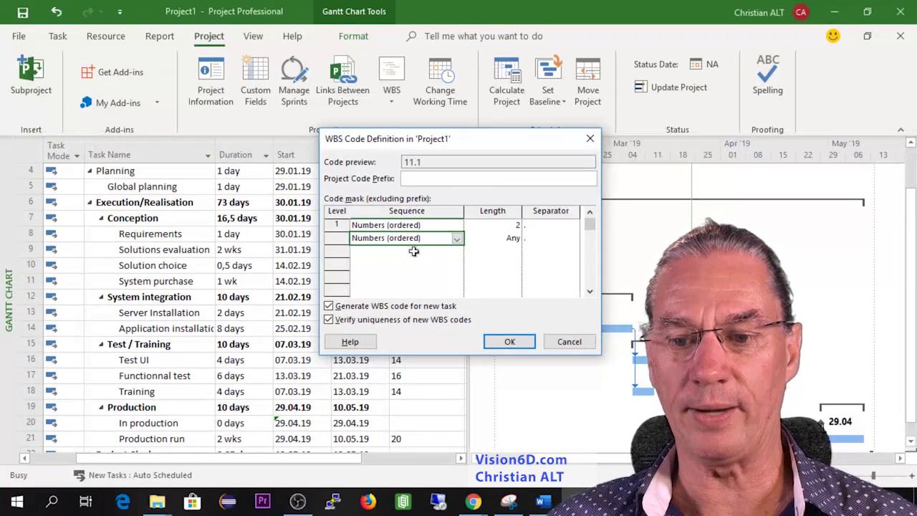
click(518, 238)
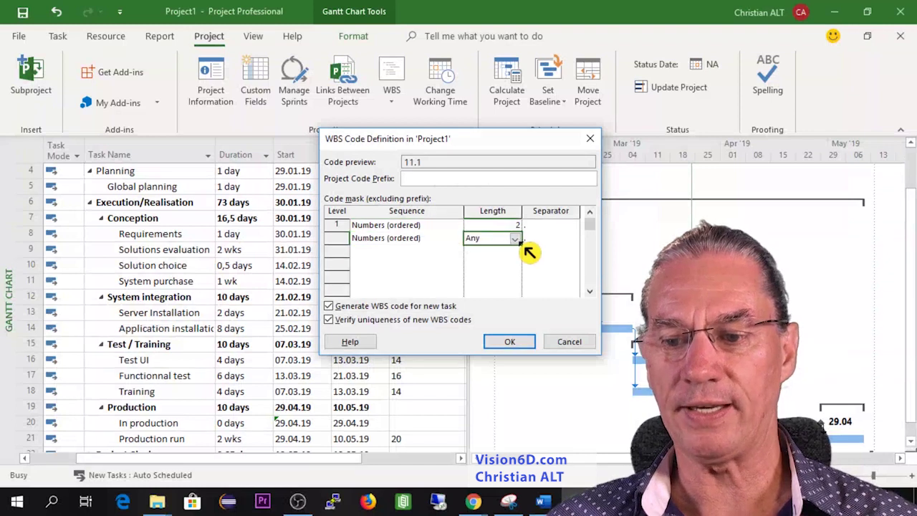
click(515, 238)
click(500, 272)
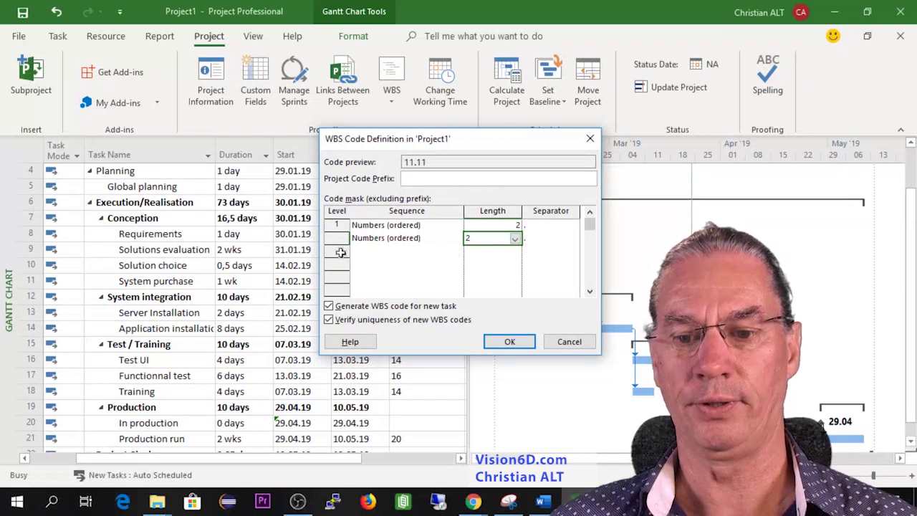
Step: Define code mask level 3 as Numbers (ordered) with length 2
click(368, 251)
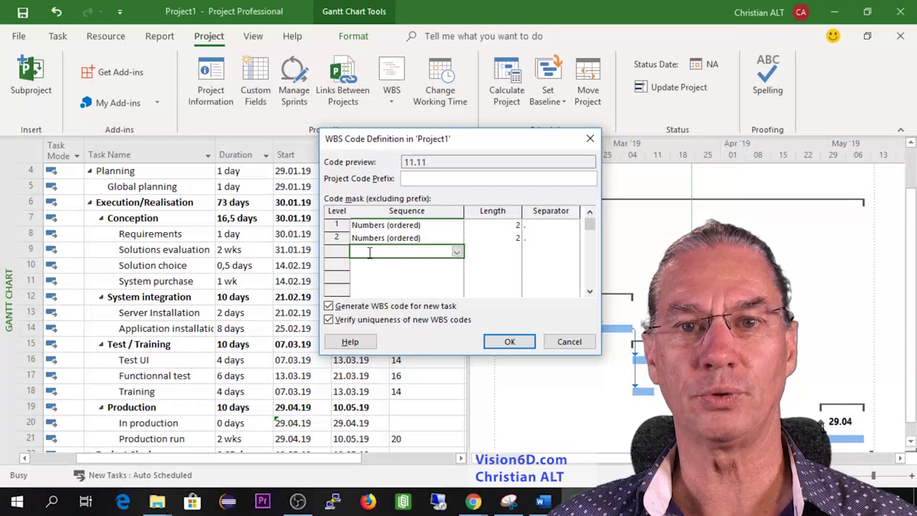
click(457, 253)
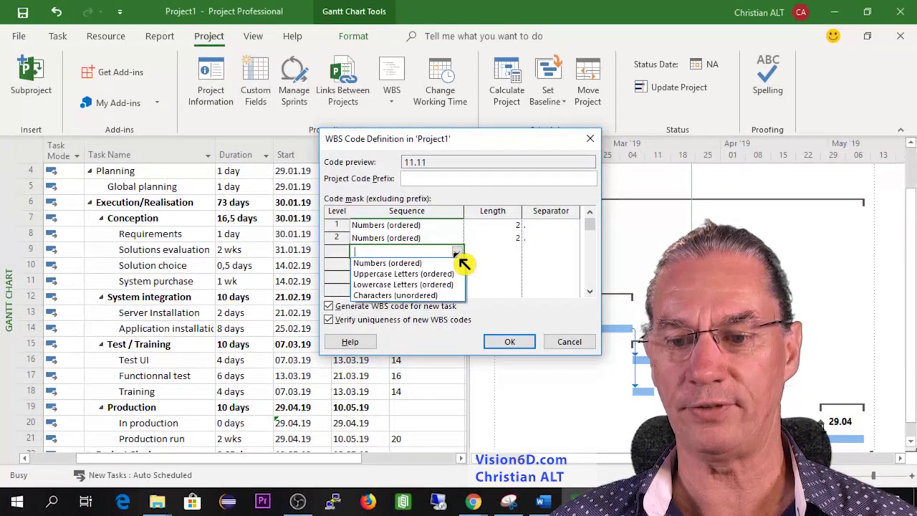
click(406, 263)
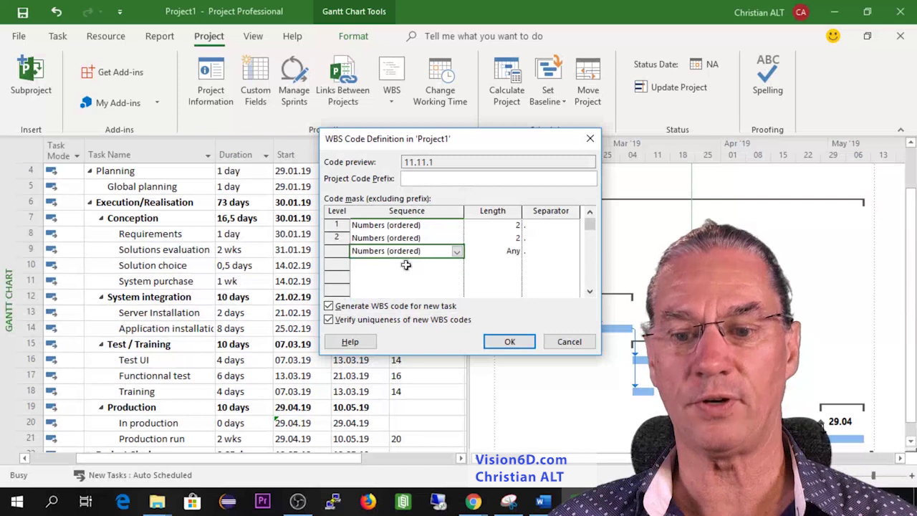
click(515, 250)
click(515, 251)
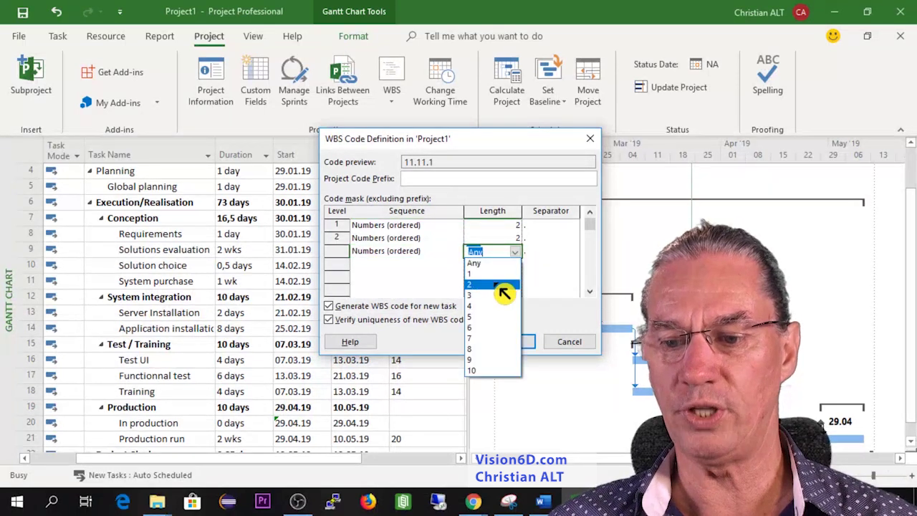
click(503, 286)
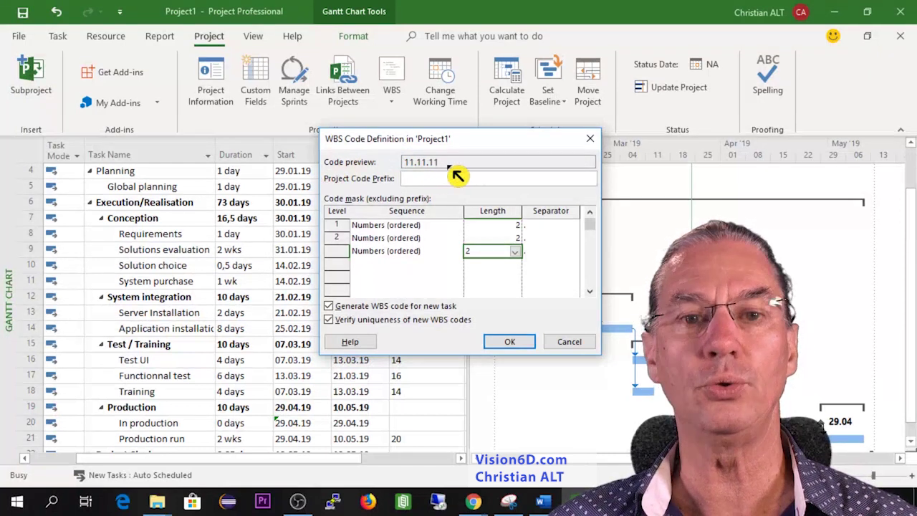
Step: Apply the code mask and insert a WBS column before the Task Mode column
click(529, 343)
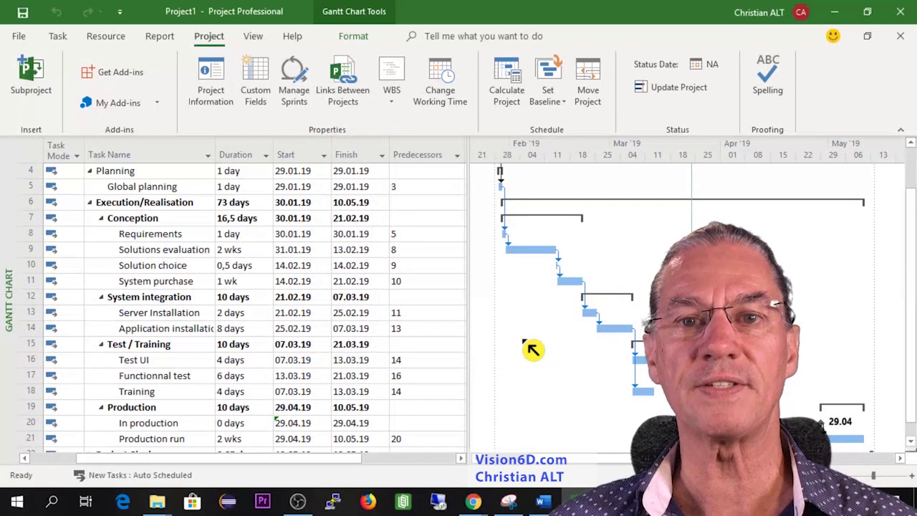
right_click(75, 152)
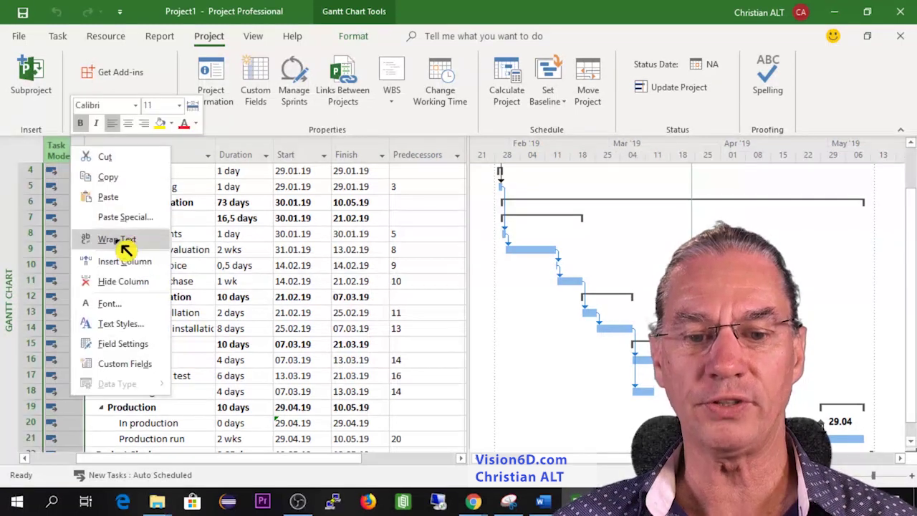
click(138, 270)
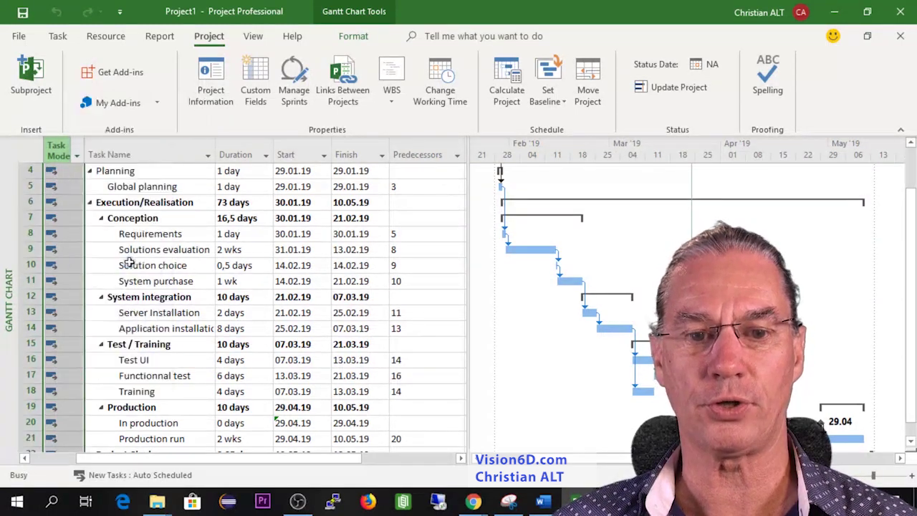
text(warning)
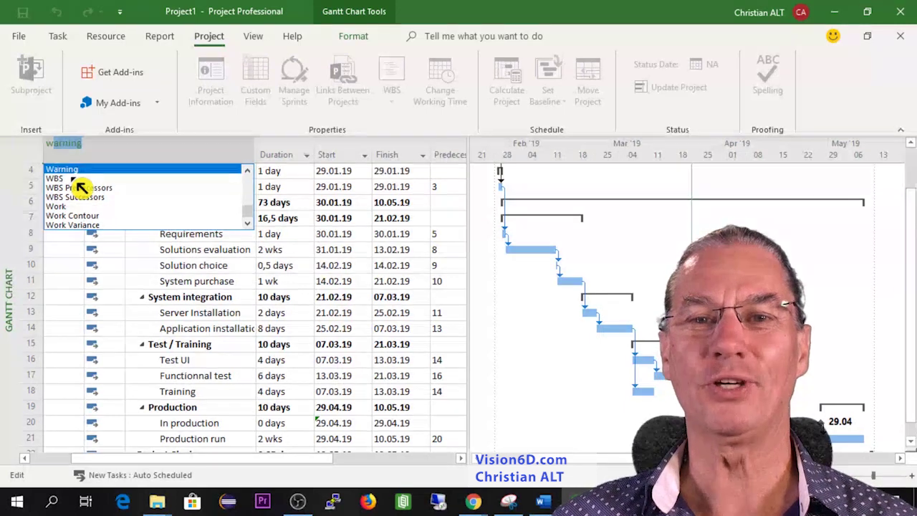
click(66, 178)
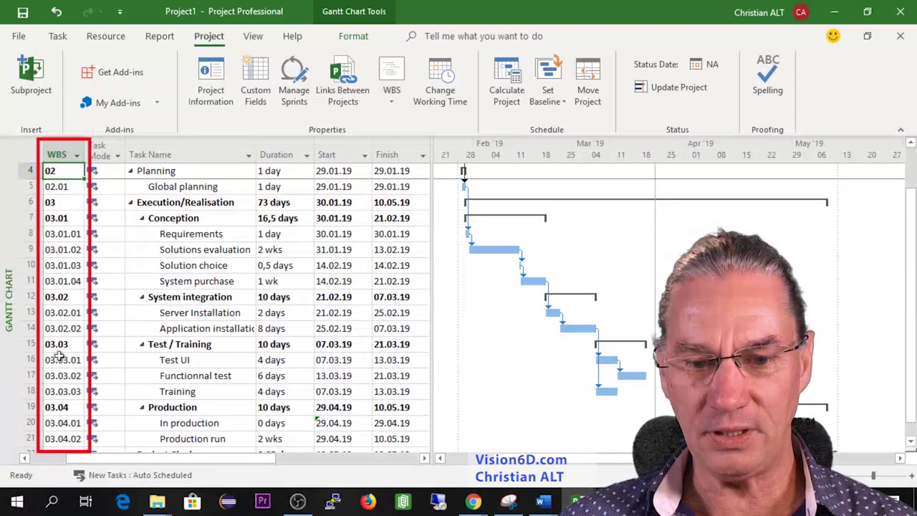
scroll(63, 429, down, 2)
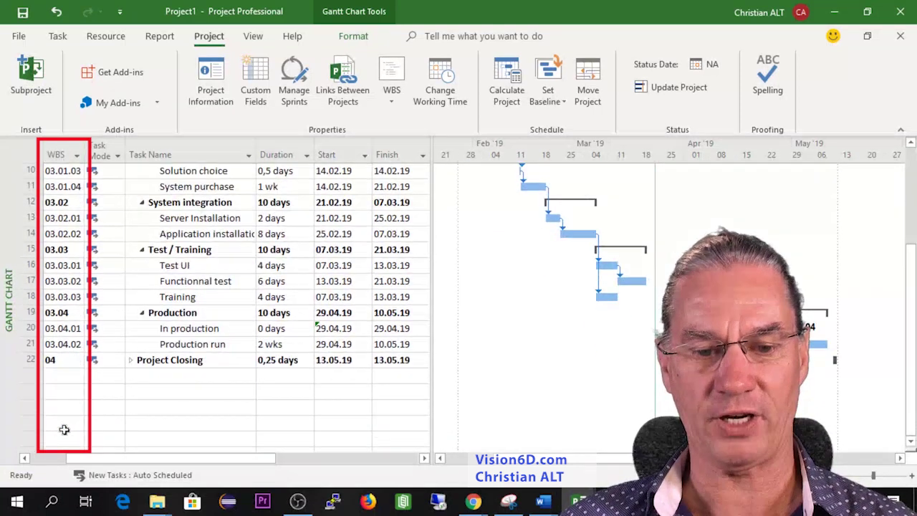
scroll(63, 429, up, 3)
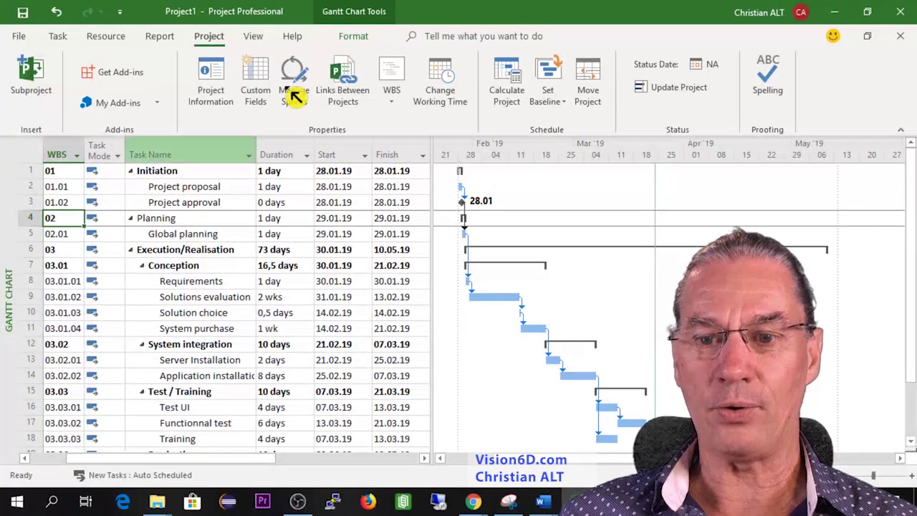
Step: Reopen the WBS code definition and enter 'CRM-' as the project code prefix
click(400, 99)
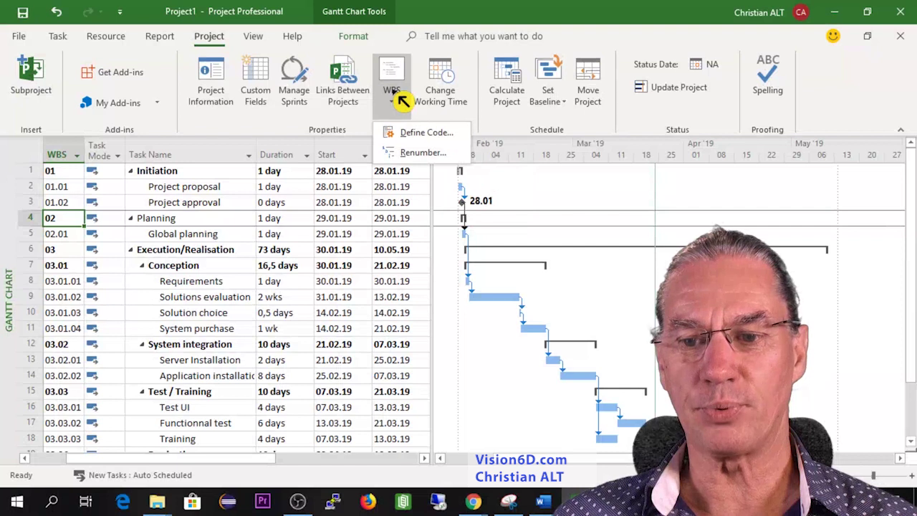
click(414, 135)
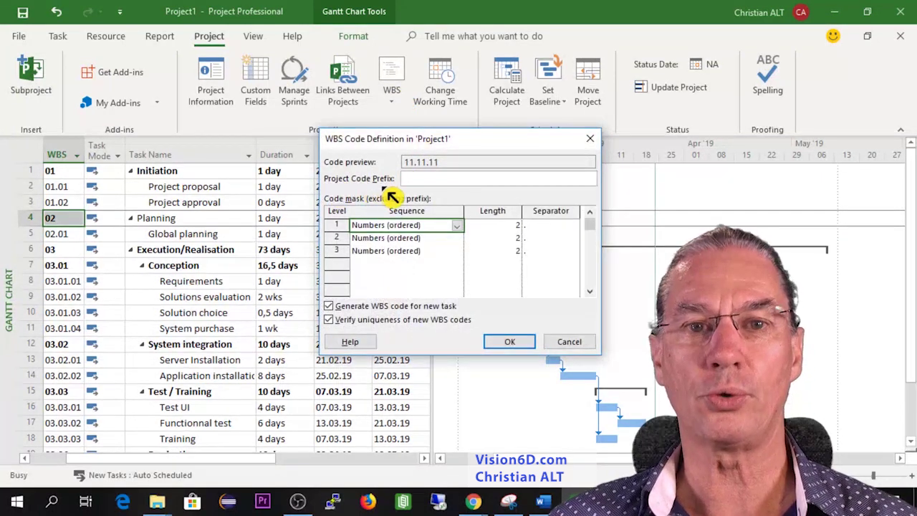
click(409, 179)
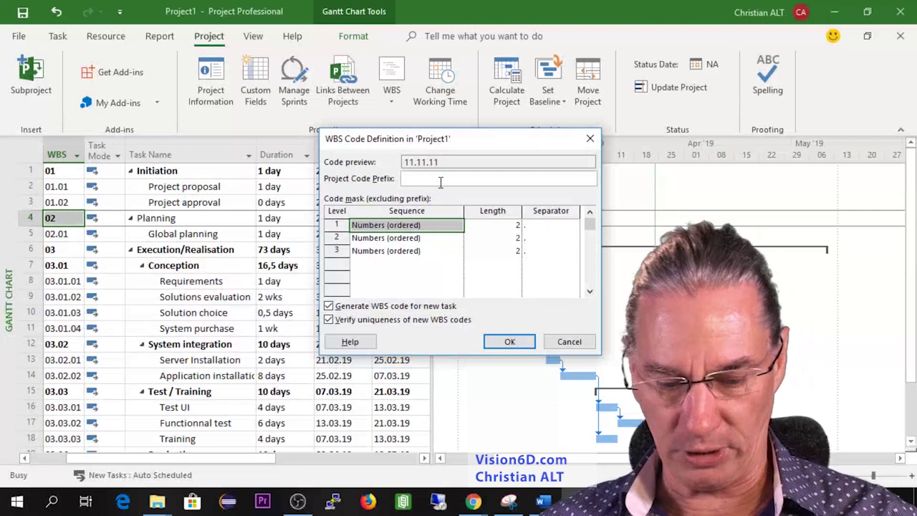
text(CRM)
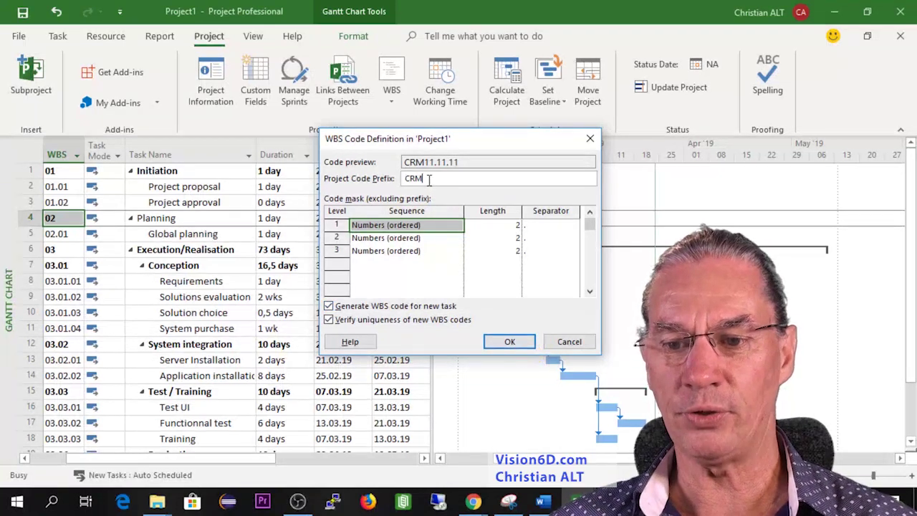
text(-)
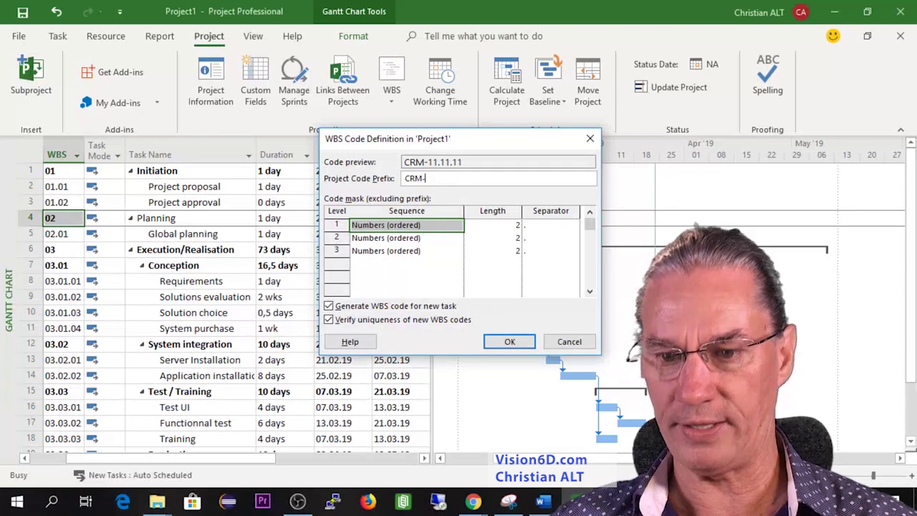
Step: Apply the CRM- prefix and widen the WBS column to show full codes
click(523, 347)
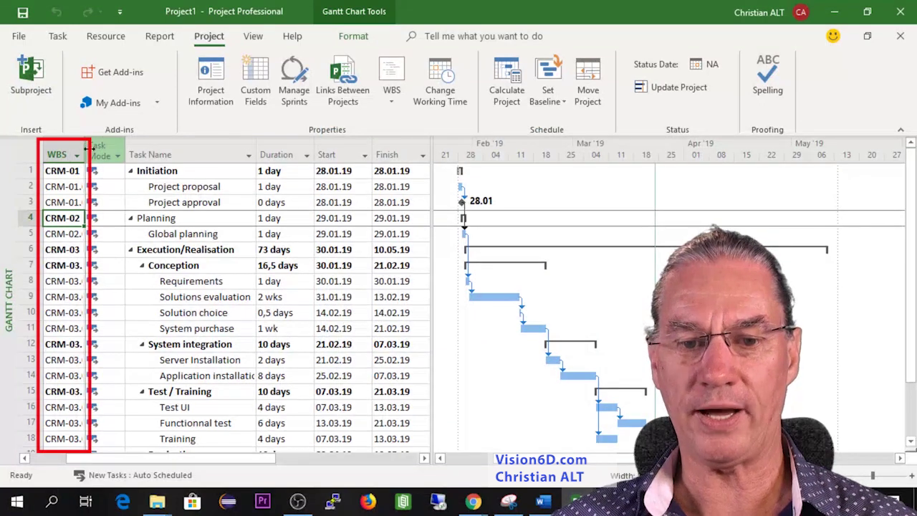
drag(88, 148, 136, 149)
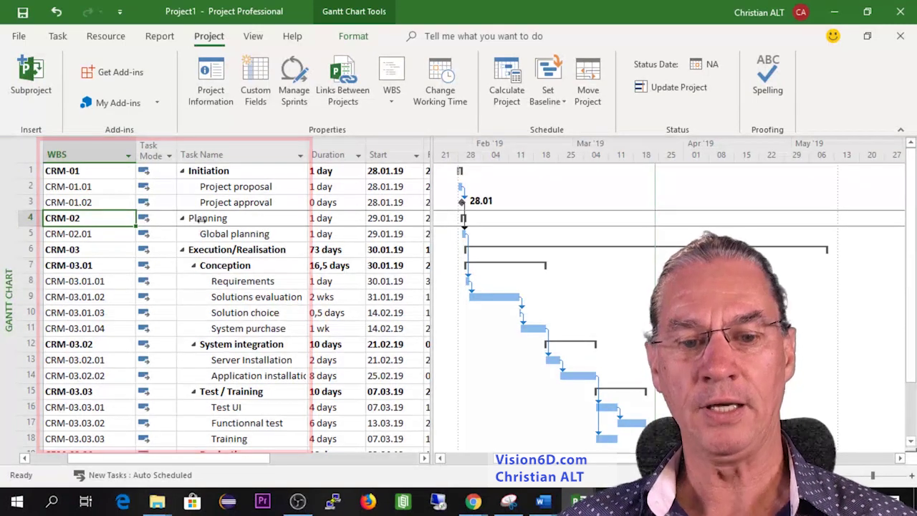
scroll(286, 301, down, 1)
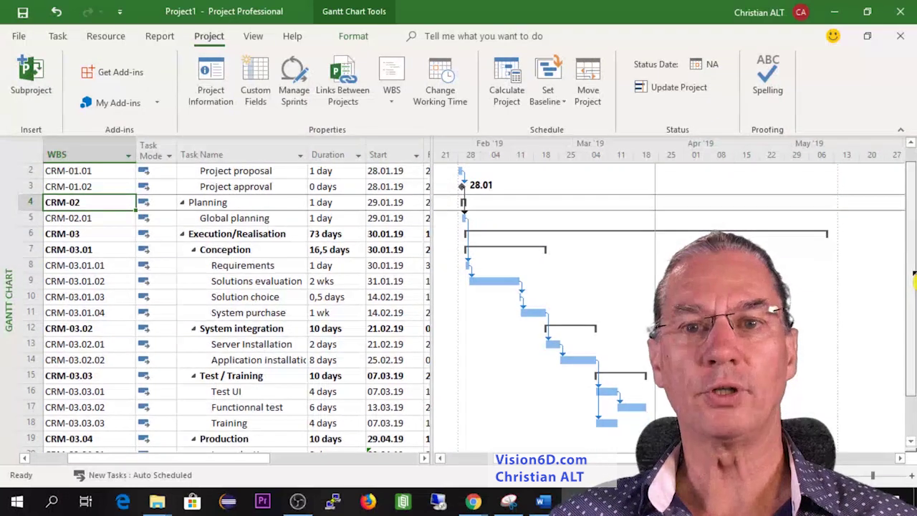